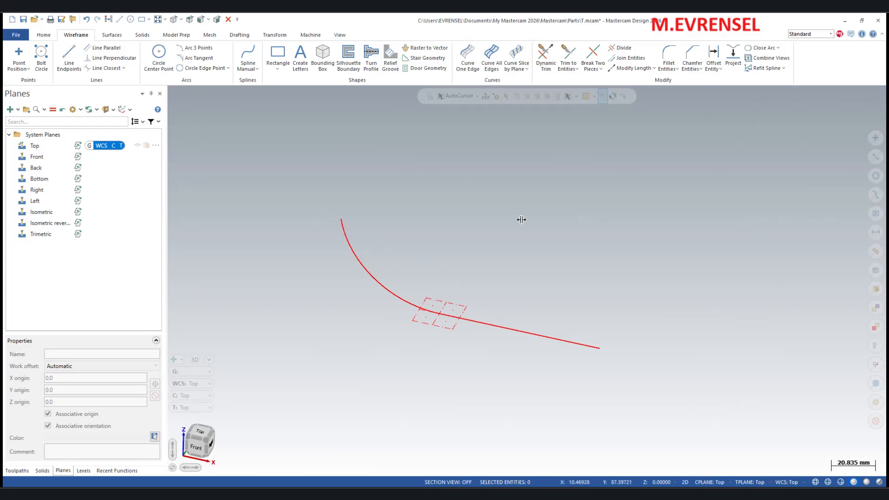
{"action": "middle_click_drag", "start_coordinate": [523, 220], "coordinate": [510, 199]}
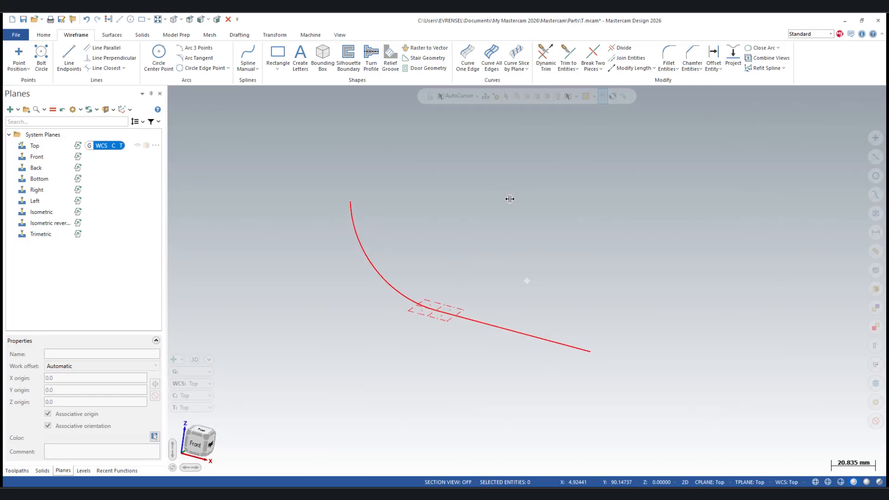
{"action": "left_click", "coordinate": [354, 219]}
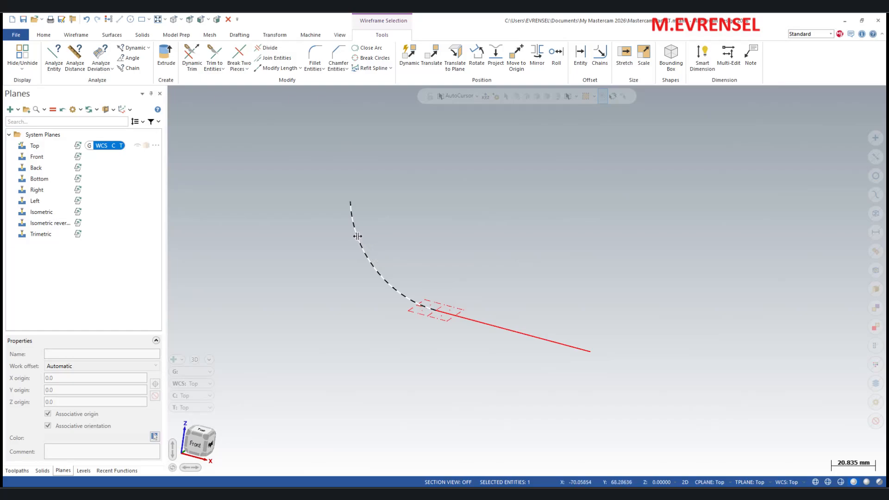
{"action": "left_click", "coordinate": [358, 236]}
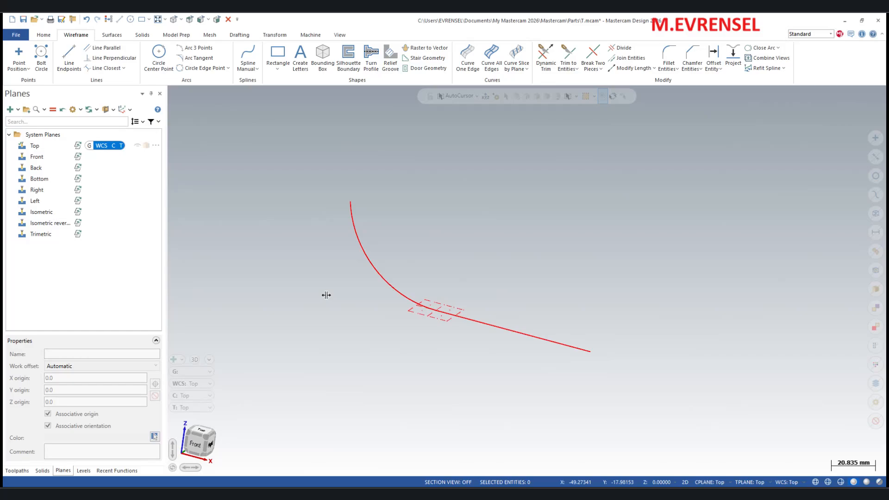
Add a default mill machine group and display its toolpath operations.
{"action": "left_click", "coordinate": [310, 35]}
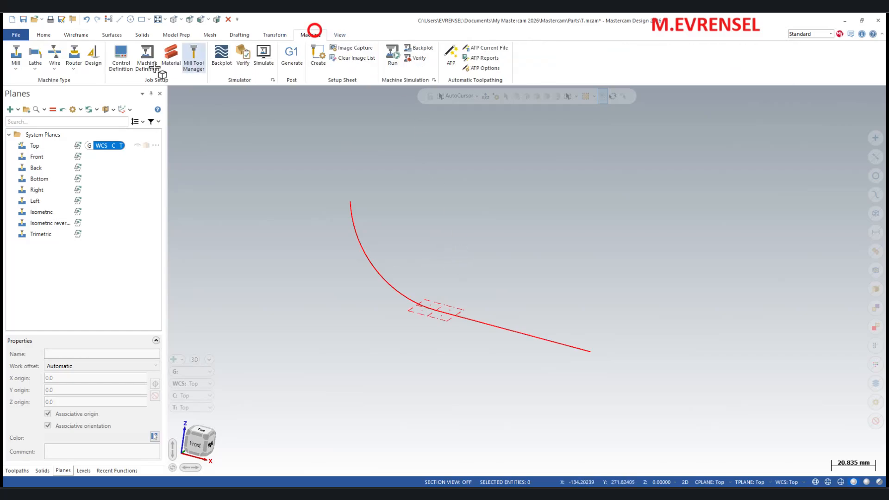
{"action": "left_click", "coordinate": [17, 64]}
{"action": "left_click", "coordinate": [22, 75]}
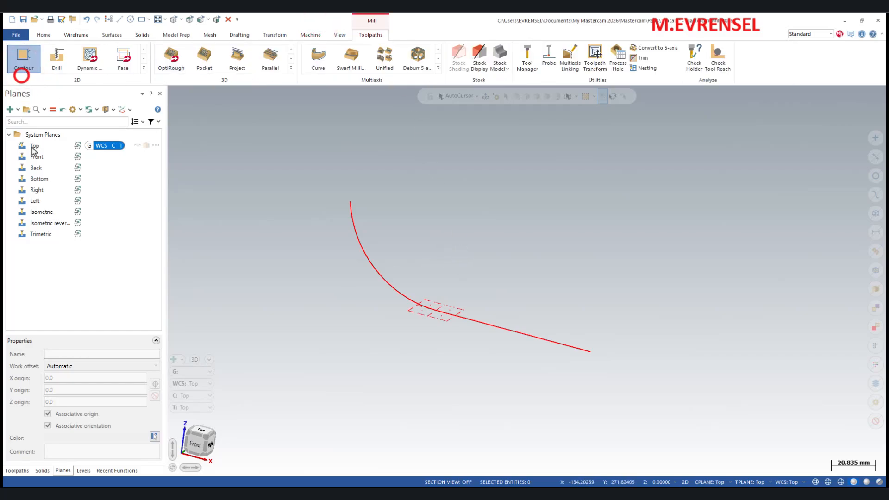
{"action": "left_click", "coordinate": [16, 471]}
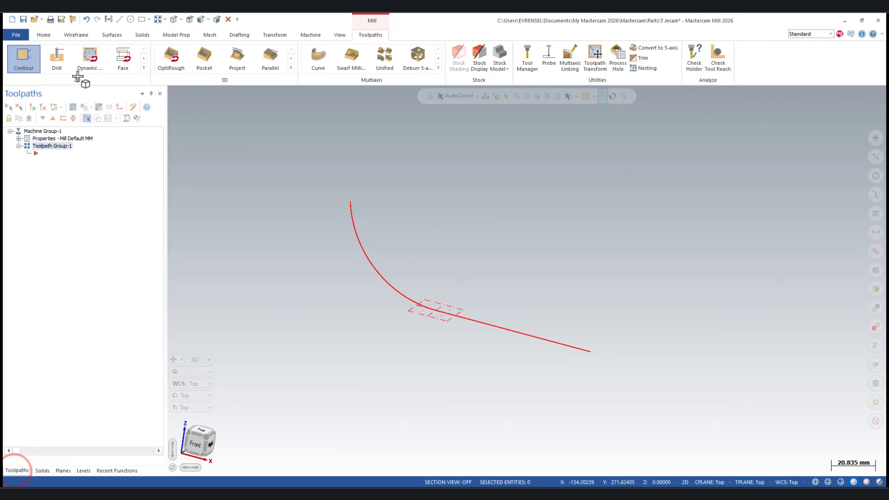
Create a Contour toolpath on the chained line and arc, starting from the free end of the straight line.
{"action": "left_click", "coordinate": [29, 57]}
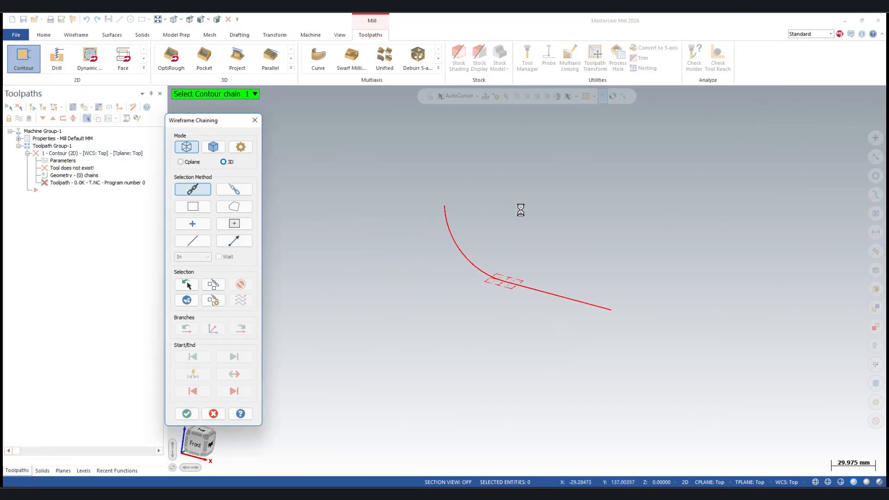
{"action": "left_click", "coordinate": [607, 325]}
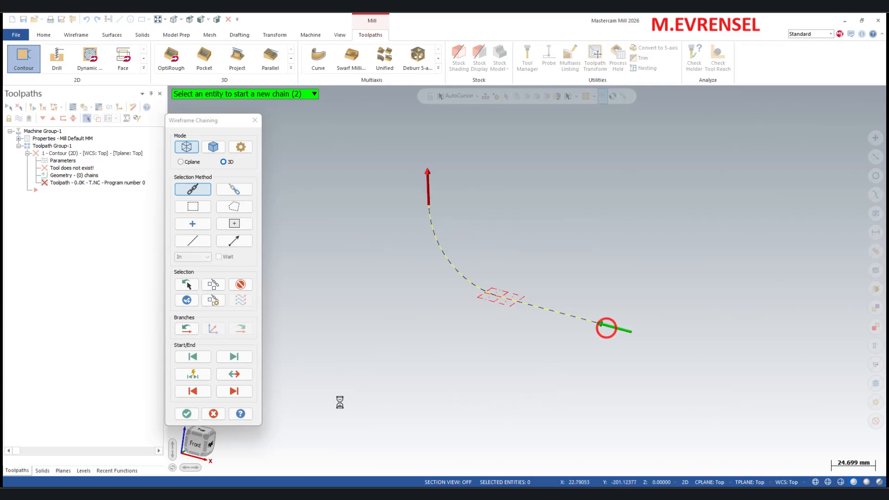
{"action": "left_click", "coordinate": [187, 413]}
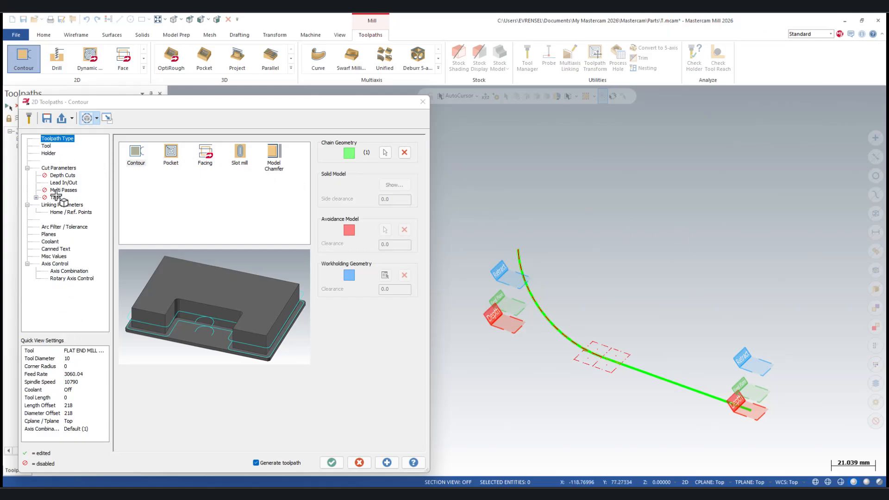
Use the 3D contour type, set the compensation type to Off and generate the toolpath.
{"action": "left_click", "coordinate": [55, 168]}
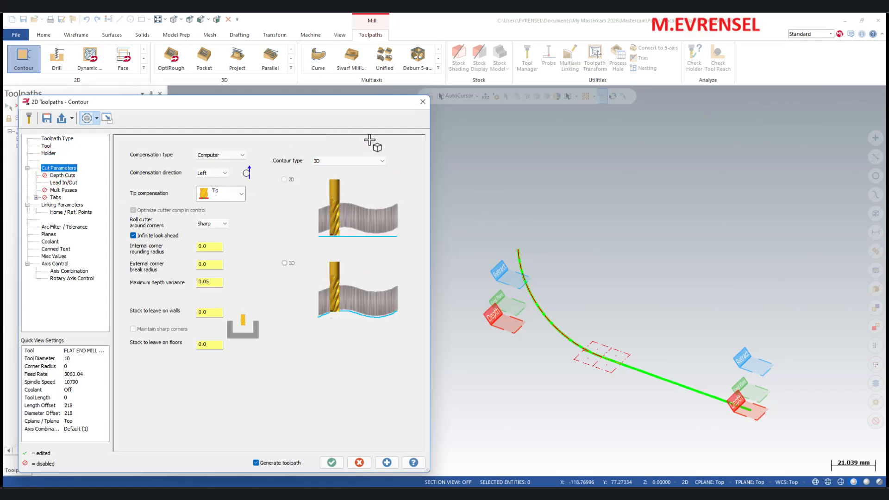
{"action": "left_click", "coordinate": [378, 157]}
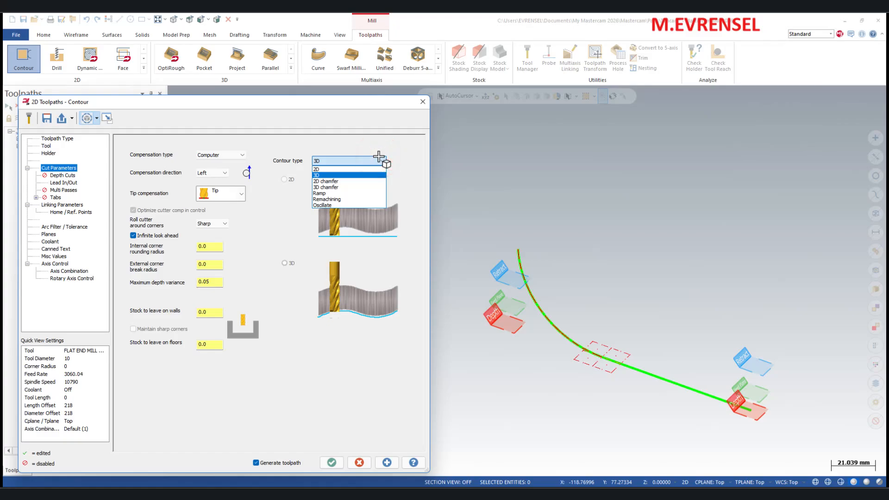
{"action": "left_click", "coordinate": [349, 175]}
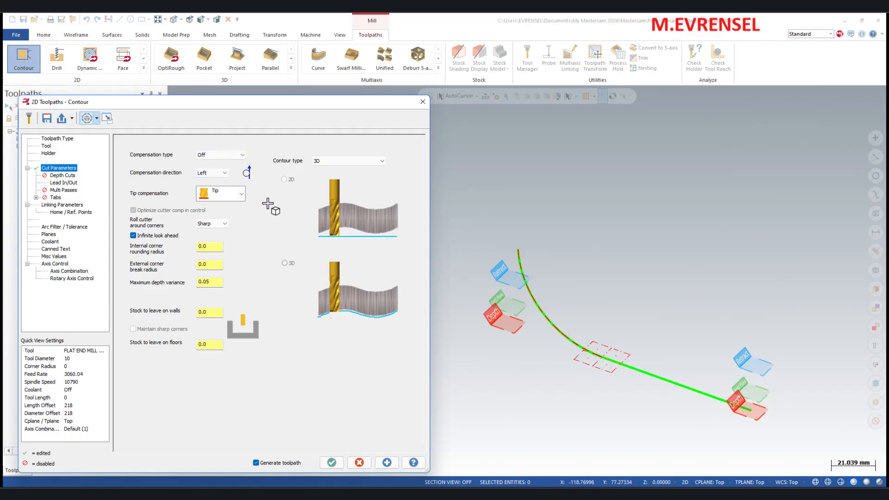
{"action": "scroll", "coordinate": [234, 159], "scroll_direction": "up", "scroll_amount": 1}
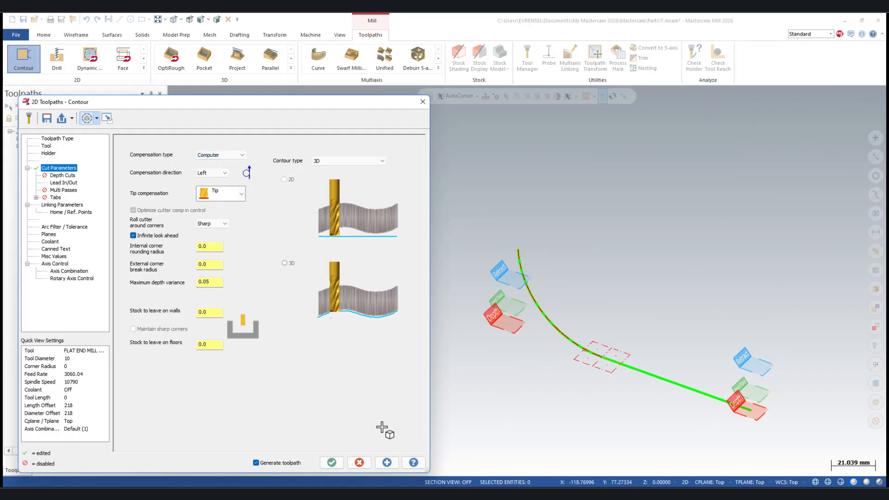
{"action": "left_click", "coordinate": [387, 462]}
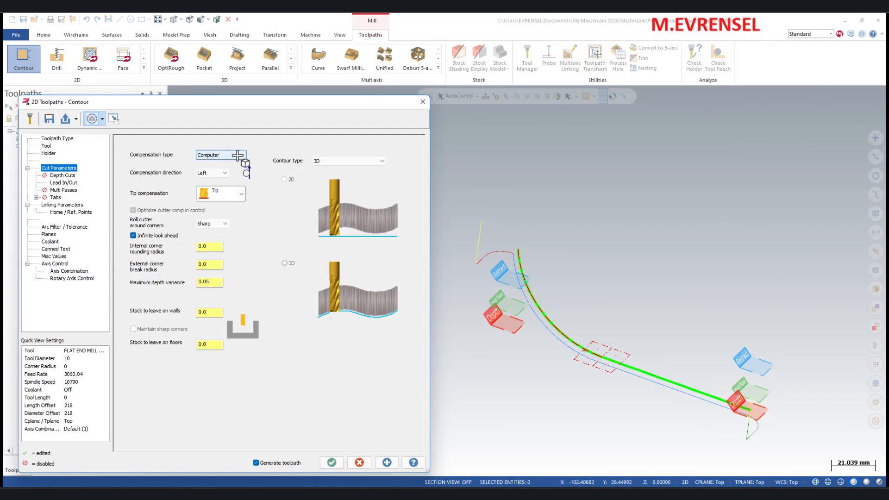
{"action": "left_click", "coordinate": [387, 462]}
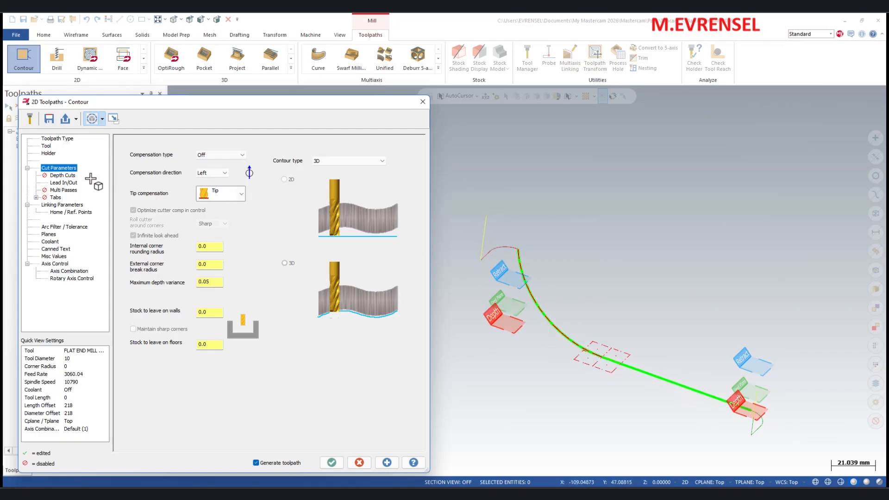
Set the exit arc radius and exit line length of the lead-out to 0, and regenerate the toolpath.
{"action": "left_click", "coordinate": [65, 183]}
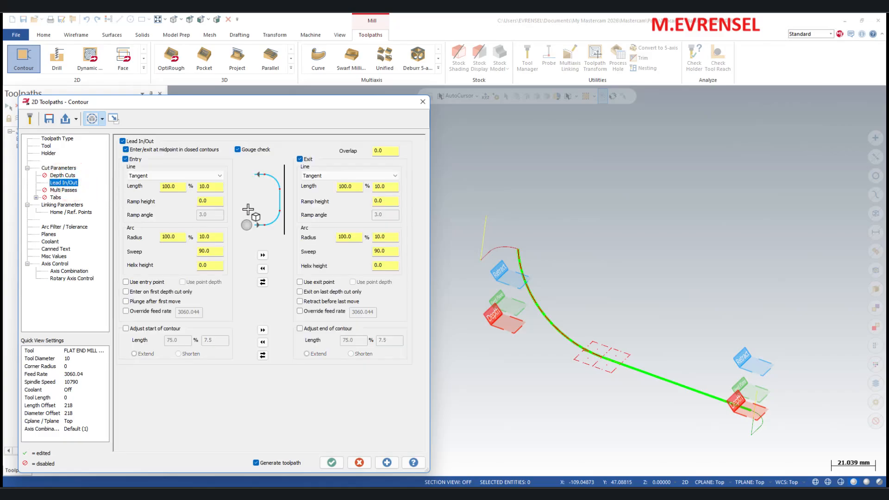
{"action": "double_click", "coordinate": [349, 239]}
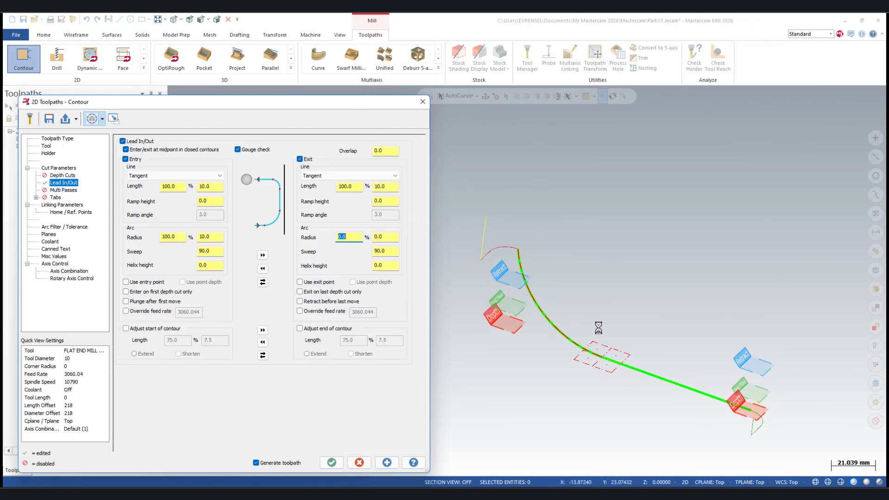
{"action": "left_click", "coordinate": [85, 35]}
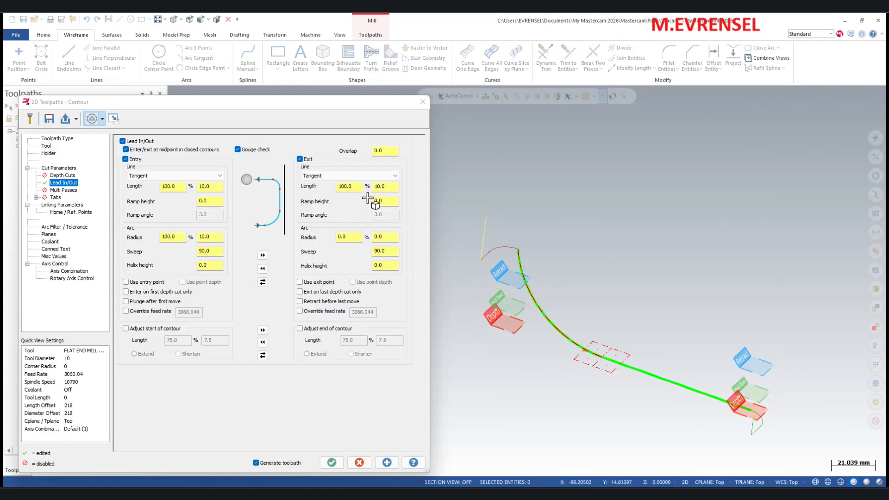
{"action": "double_click", "coordinate": [350, 186]}
{"action": "type", "text": "0.0"}
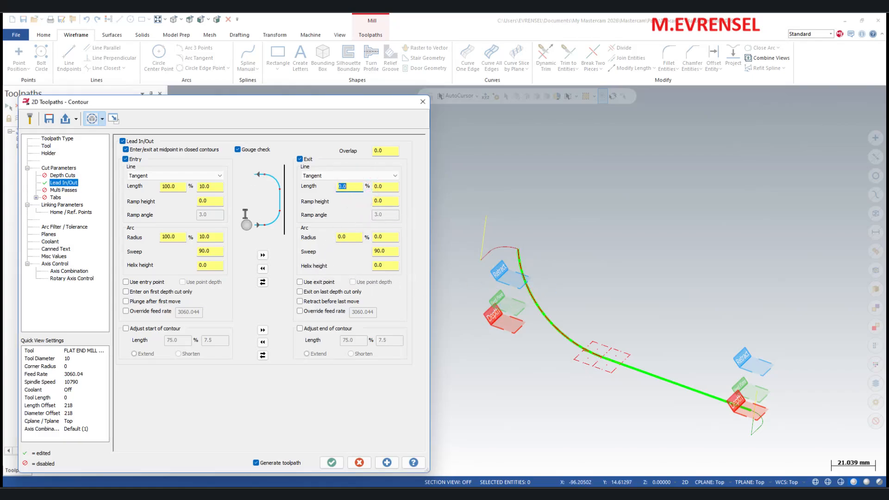
{"action": "left_click", "coordinate": [387, 462]}
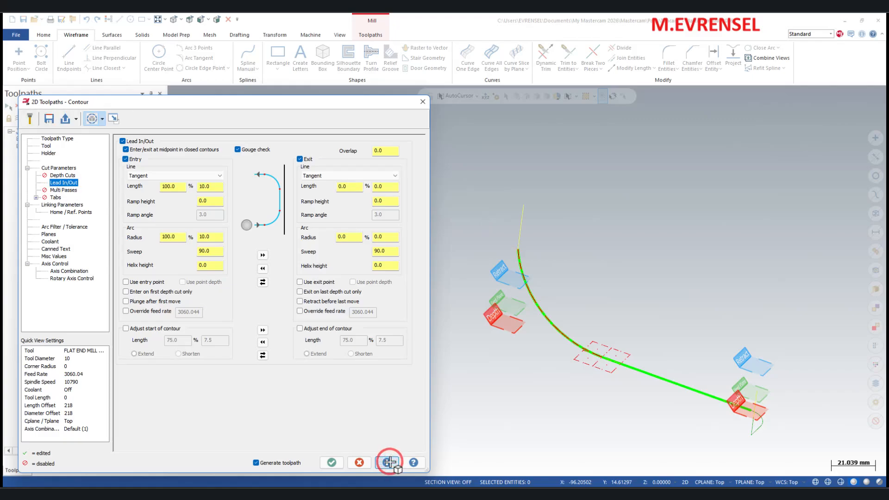
Set the entry arc radius of the lead-in to 0 and regenerate the toolpath.
{"action": "double_click", "coordinate": [179, 236]}
{"action": "type", "text": "0.0"}
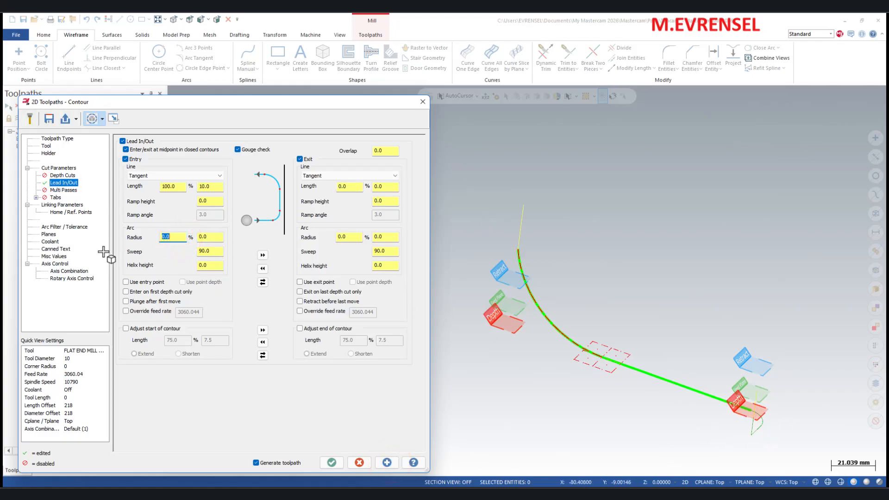
{"action": "left_click", "coordinate": [385, 462]}
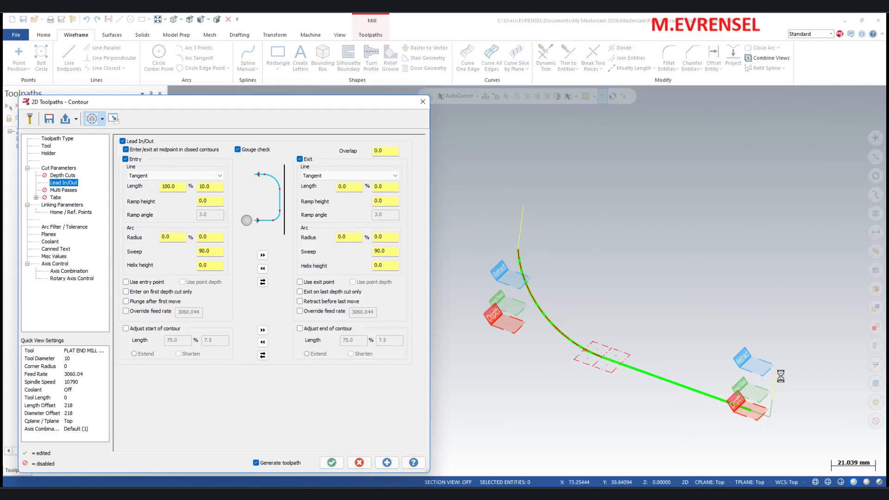
Set the incremental feed plane to 0 in the linking parameters and regenerate the toolpath.
{"action": "left_click", "coordinate": [49, 204]}
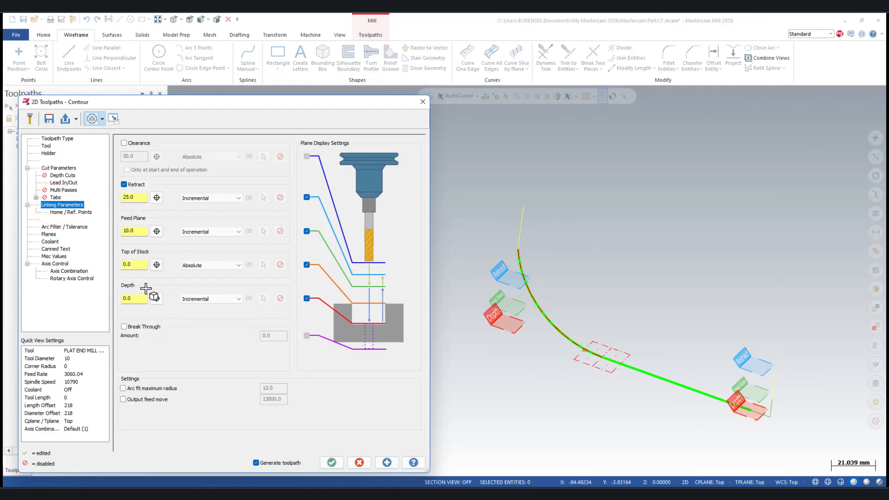
{"action": "left_click_drag", "start_coordinate": [137, 229], "coordinate": [51, 250]}
{"action": "type", "text": "0"}
{"action": "key", "text": "Return"}
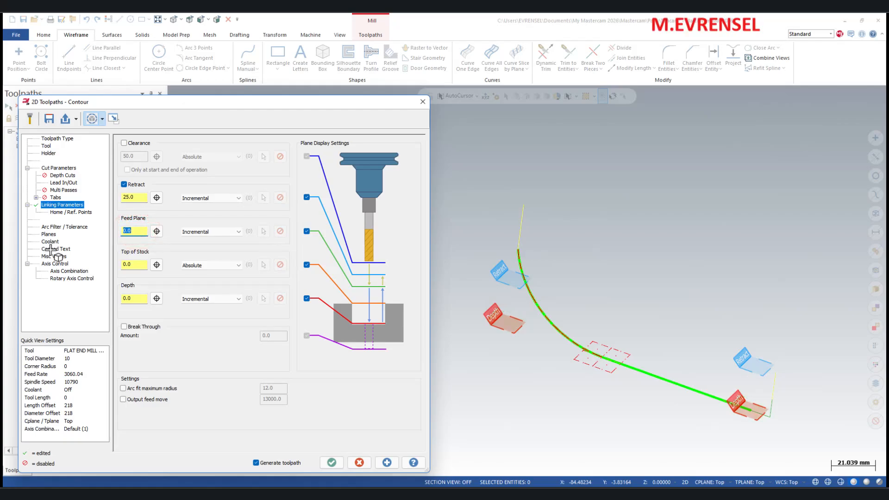
{"action": "left_click", "coordinate": [392, 462]}
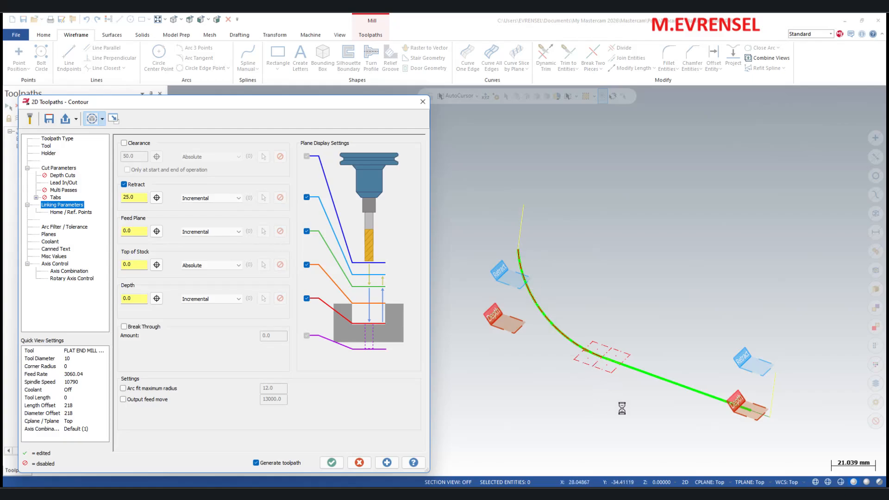
Enable depth cuts for the contour and set its incremental depth to -5.
{"action": "left_click", "coordinate": [63, 176]}
{"action": "left_click", "coordinate": [157, 167]}
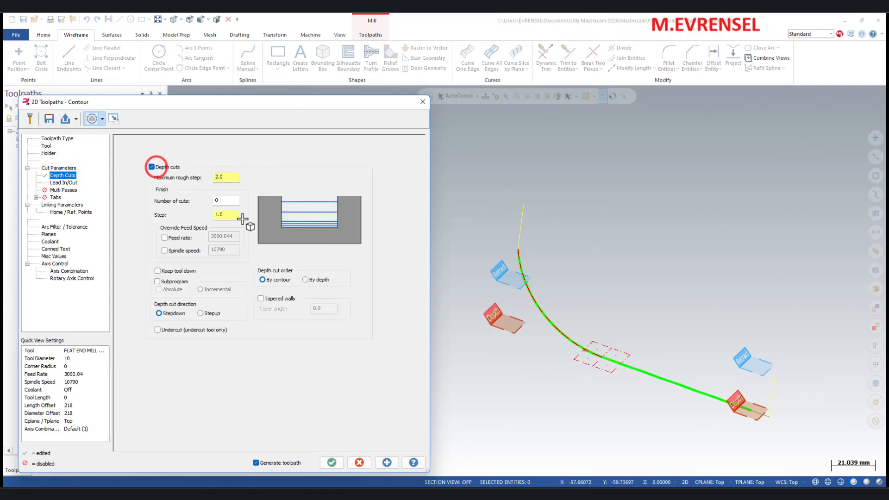
{"action": "left_click", "coordinate": [85, 205]}
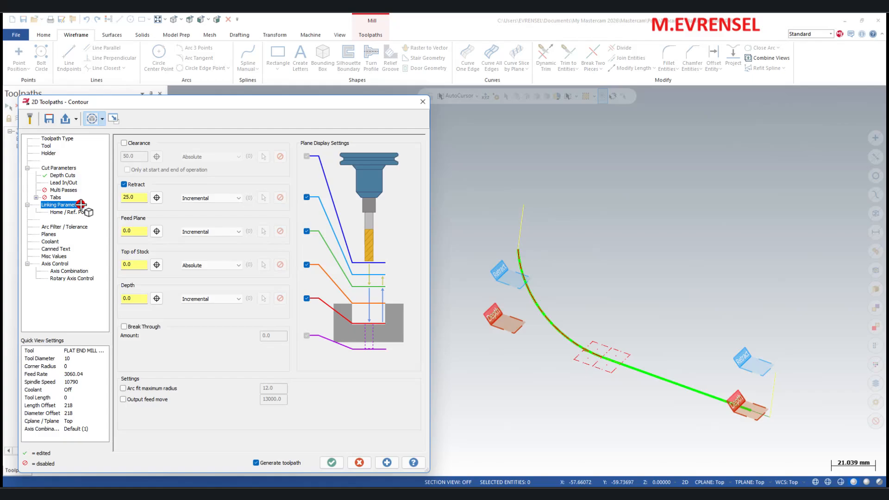
{"action": "double_click", "coordinate": [141, 297]}
{"action": "type", "text": "-"}
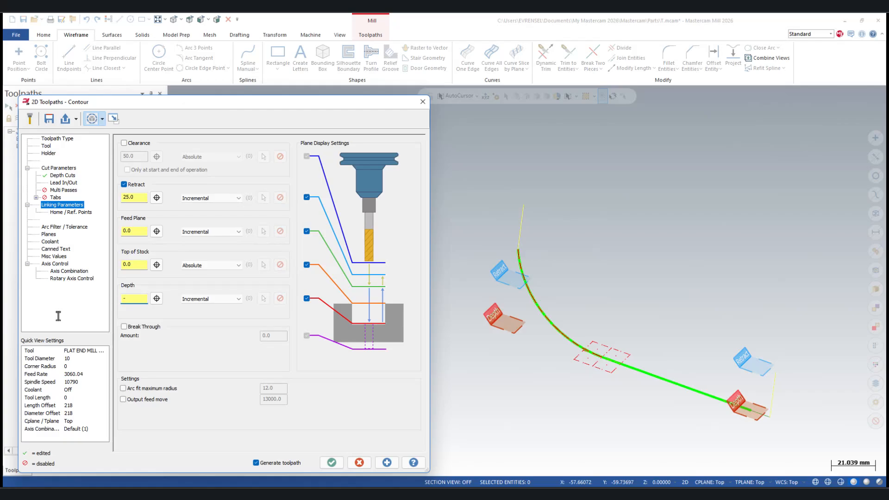
{"action": "type", "text": "5"}
{"action": "key", "text": "Return"}
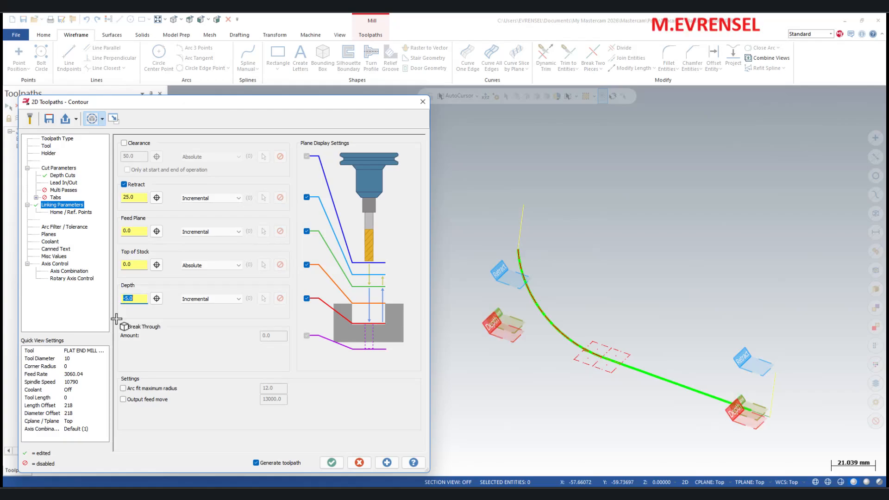
Regenerate the contour with a maximum rough step of 2.0 and examine the depth passes along the curve.
{"action": "left_click", "coordinate": [63, 176]}
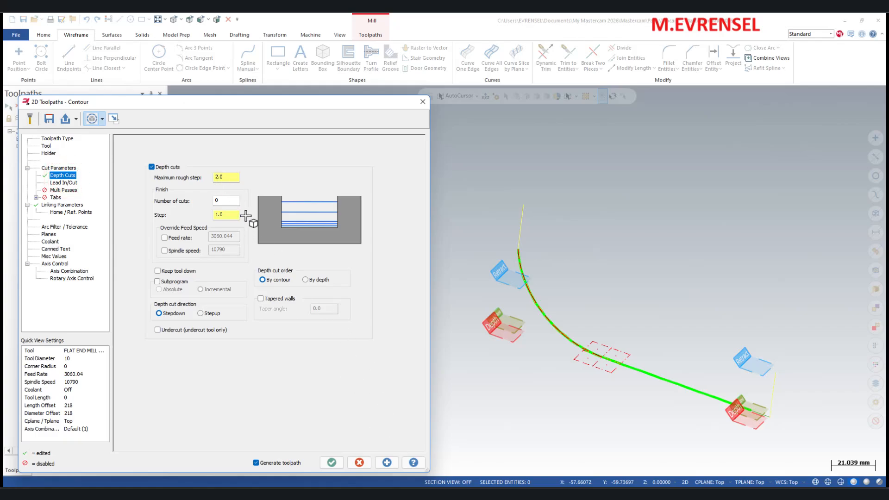
{"action": "left_click", "coordinate": [227, 178]}
{"action": "left_click", "coordinate": [388, 463]}
{"action": "scroll", "coordinate": [676, 375], "scroll_direction": "up", "scroll_amount": 6}
{"action": "middle_click_drag", "start_coordinate": [677, 375], "coordinate": [492, 209]}
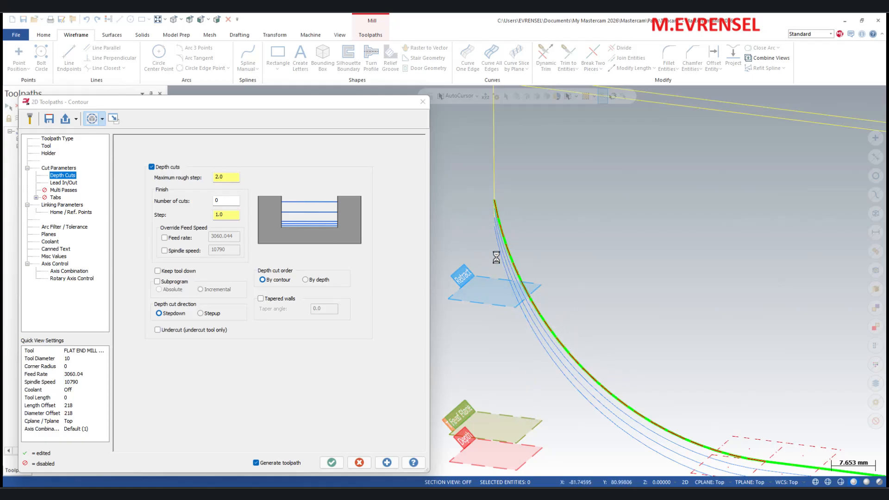
{"action": "scroll", "coordinate": [497, 258], "scroll_direction": "down", "scroll_amount": 4}
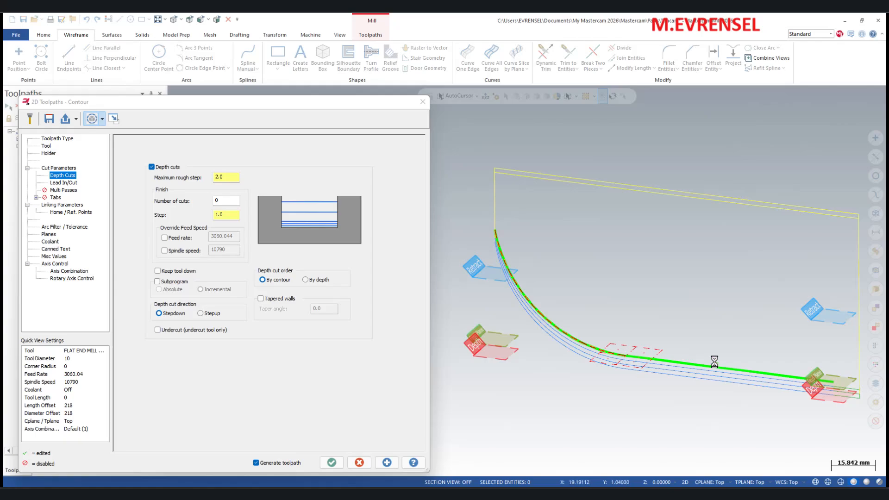
{"action": "mouse_move", "coordinate": [508, 274]}
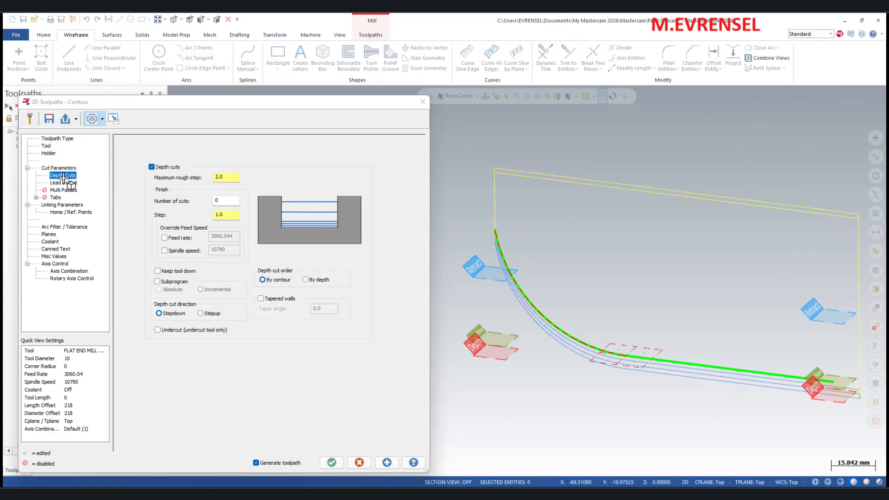
Take the incremental retract value from the curve's upper endpoint in the linking parameters, giving 41.972148, and regenerate the toolpath.
{"action": "left_click", "coordinate": [62, 205]}
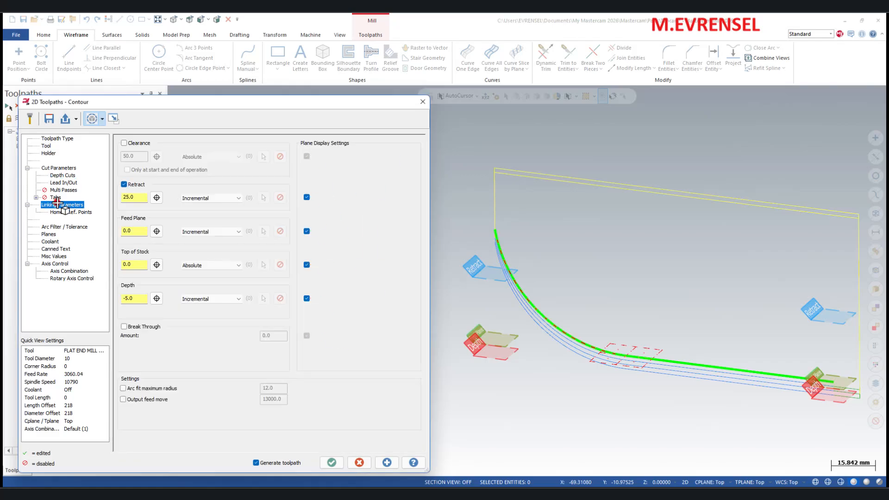
{"action": "double_click", "coordinate": [140, 197]}
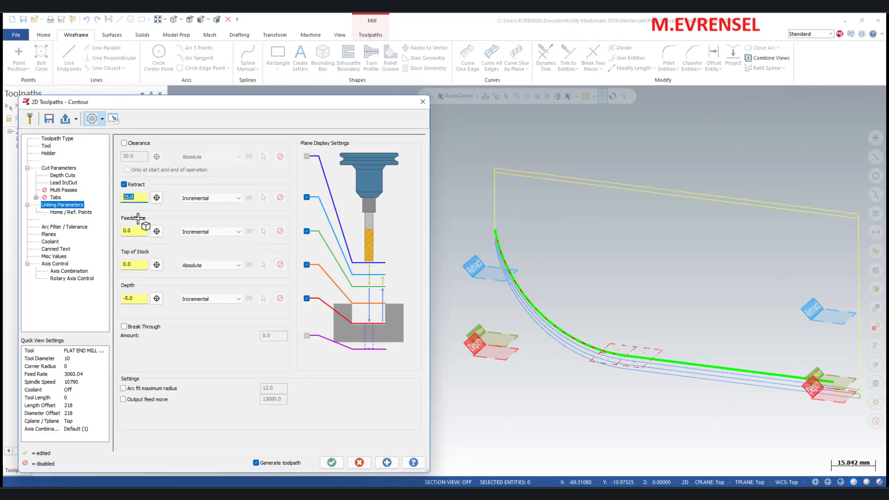
{"action": "left_click", "coordinate": [156, 197]}
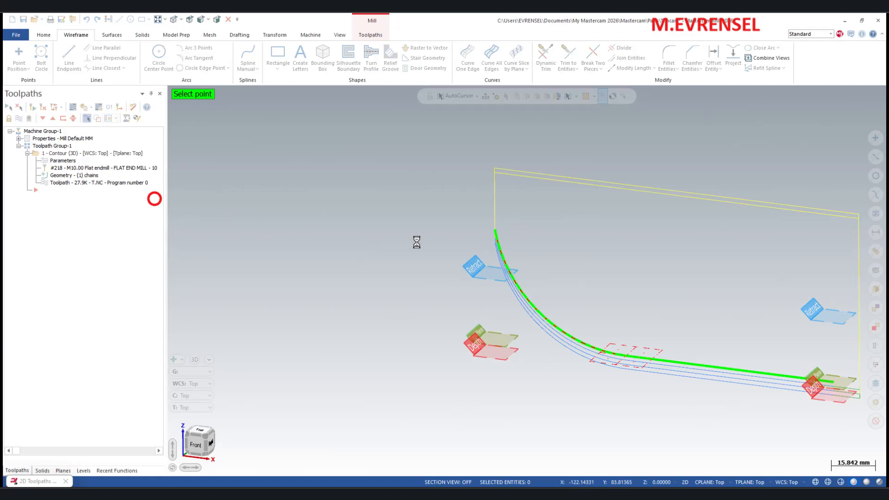
{"action": "left_click", "coordinate": [495, 230]}
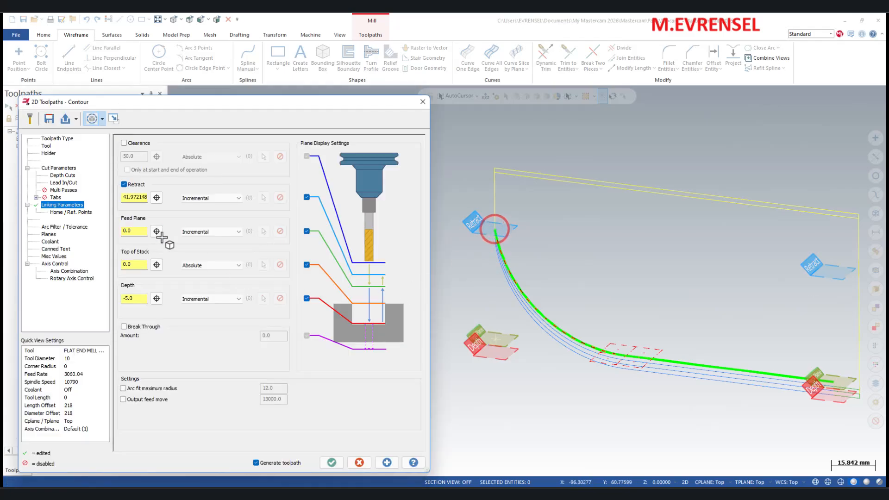
{"action": "left_click", "coordinate": [387, 462]}
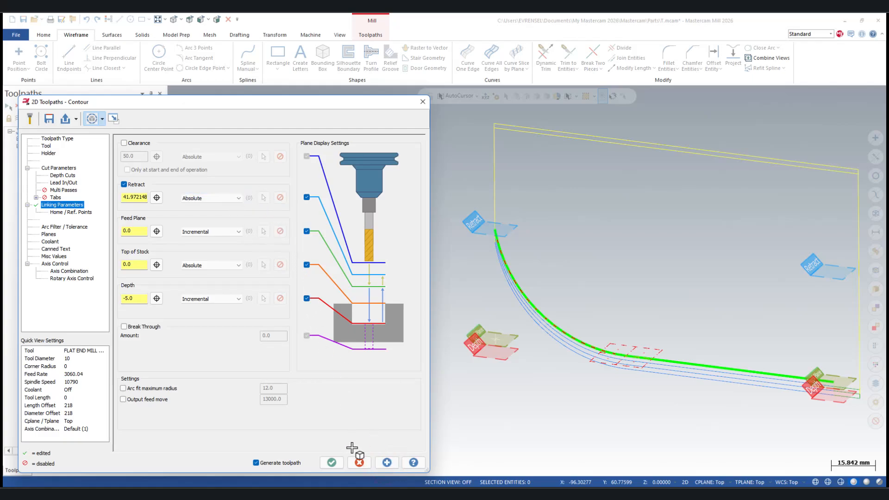
Set the retract as an absolute height at the curve's upper endpoint, 41.972148, and regenerate the toolpath.
{"action": "left_click", "coordinate": [159, 198]}
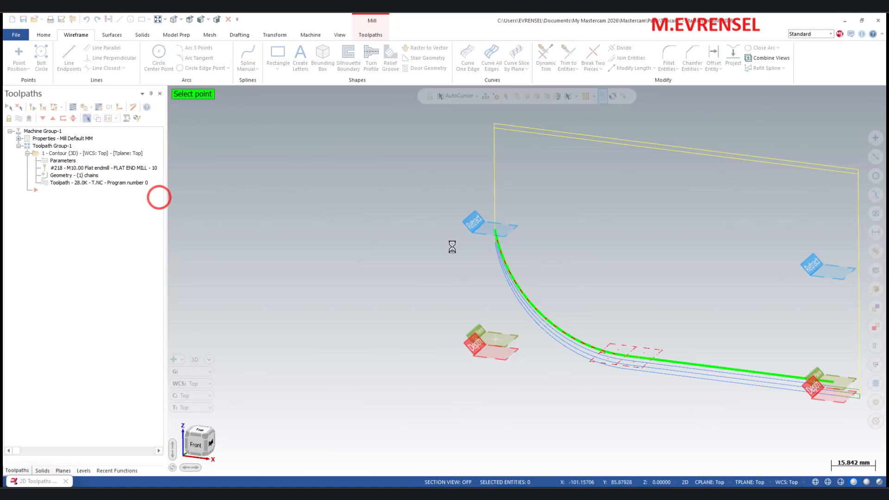
{"action": "left_click", "coordinate": [495, 229]}
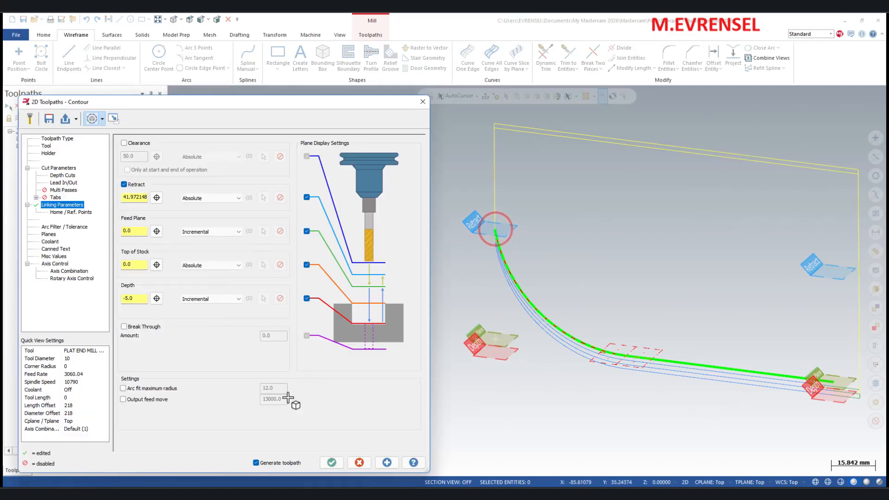
{"action": "left_click", "coordinate": [386, 463]}
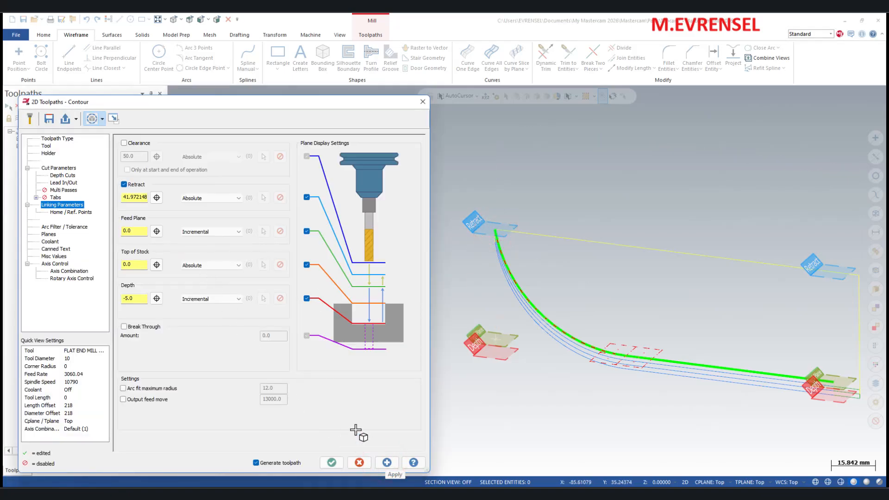
Accept the contour toolpath parameters and examine the finished depth passes and retract moves along the curve.
{"action": "left_click", "coordinate": [146, 198]}
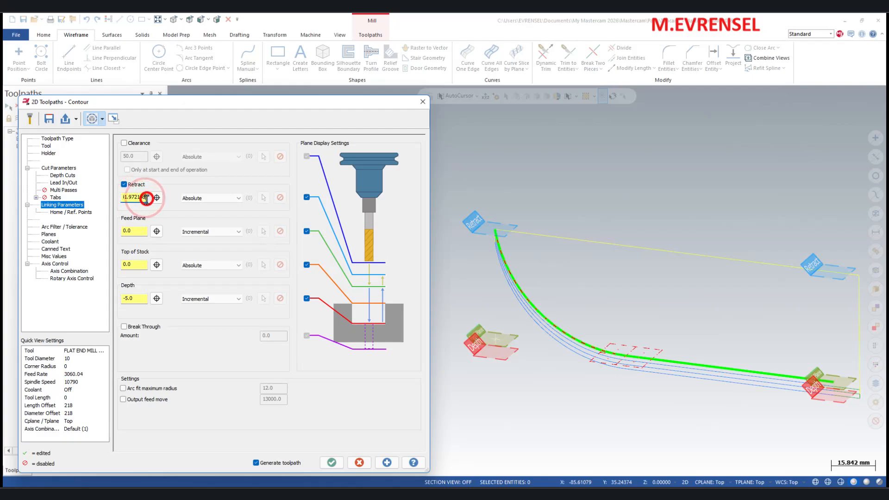
{"action": "left_click", "coordinate": [146, 198]}
{"action": "left_click", "coordinate": [330, 463]}
{"action": "mouse_move", "coordinate": [298, 277]}
{"action": "middle_mouse_down"}
{"action": "mouse_move", "coordinate": [663, 302]}
{"action": "mouse_move", "coordinate": [712, 314]}
{"action": "mouse_move", "coordinate": [641, 284]}
{"action": "mouse_move", "coordinate": [665, 312]}
{"action": "middle_mouse_up"}
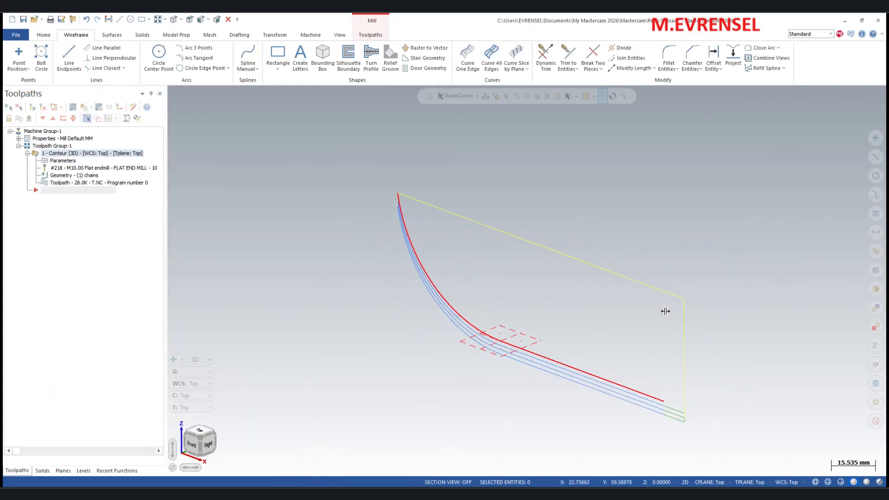